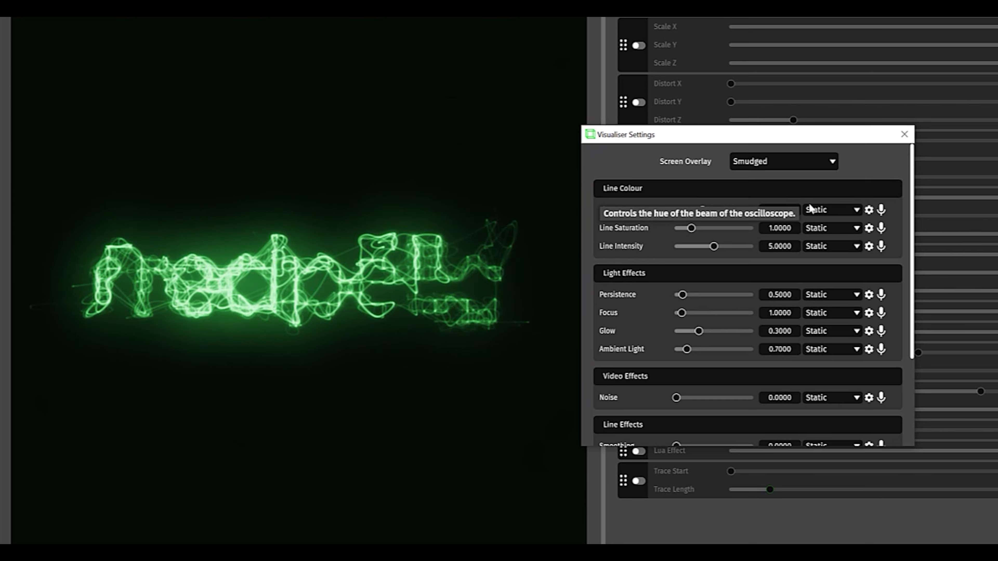
Set the visualiser's line hue to 188 and its line intensity to about 3.31
left_click_drag(865, 136, 875, 140)
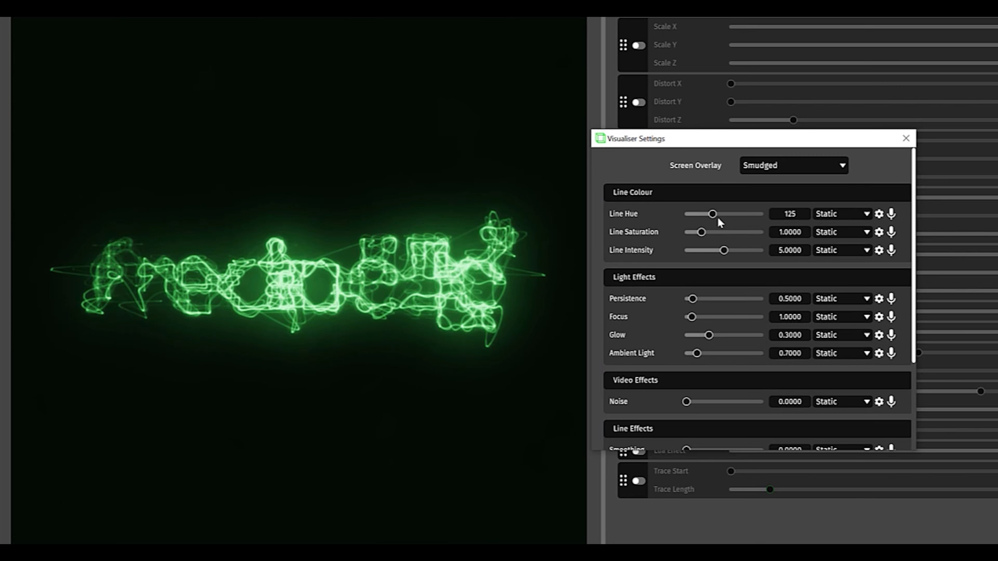
mouse_move(713, 214)
left_mouse_down()
mouse_move(761, 215)
mouse_move(716, 216)
mouse_move(725, 217)
left_mouse_up()
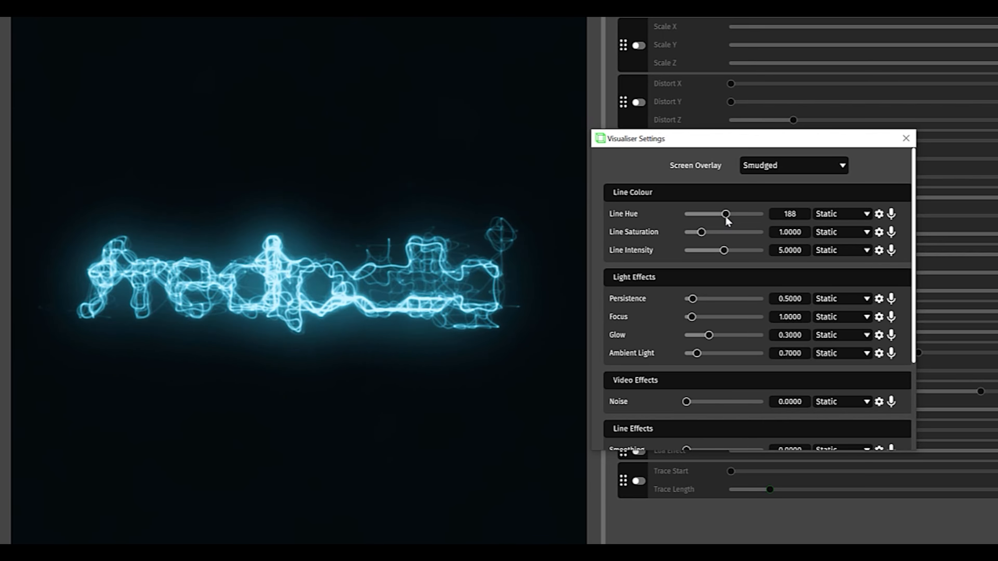
left_click_drag(726, 252, 692, 254)
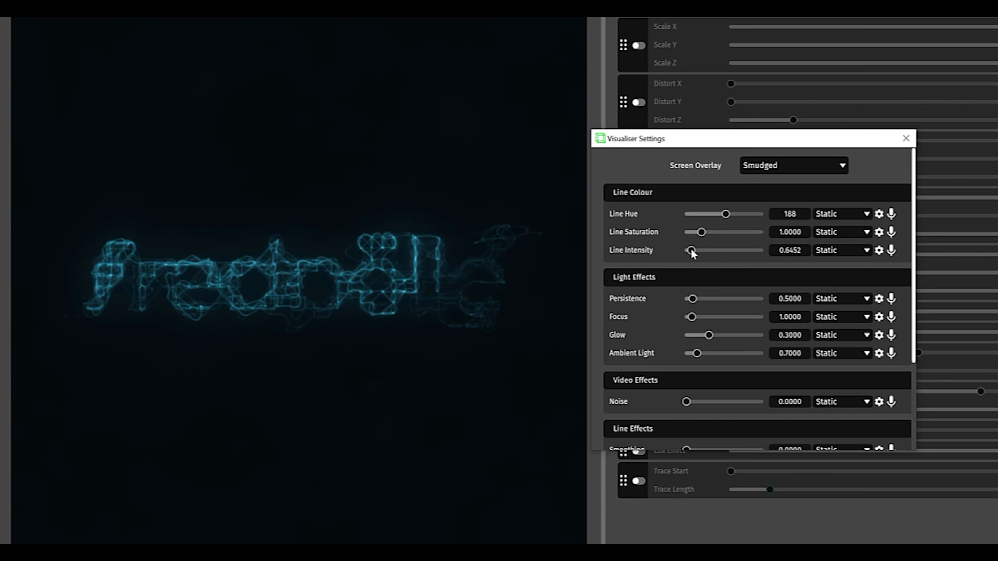
left_click_drag(693, 253, 711, 252)
Set the light effects to persistence 2.27, focus 0.64, glow 0.08 and ambient light 0, and close the visualiser settings
left_click_drag(693, 299, 717, 301)
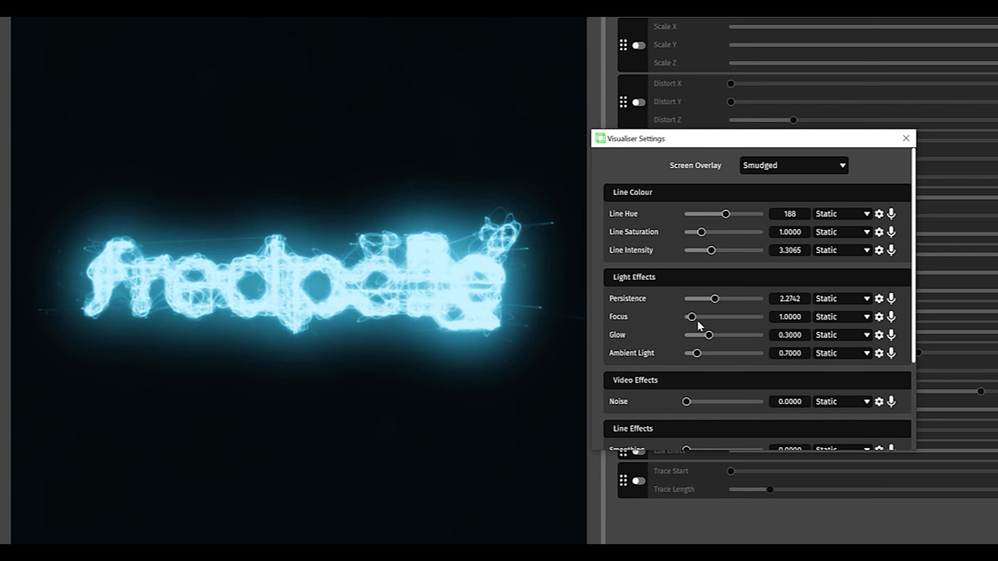
left_click_drag(698, 336, 696, 336)
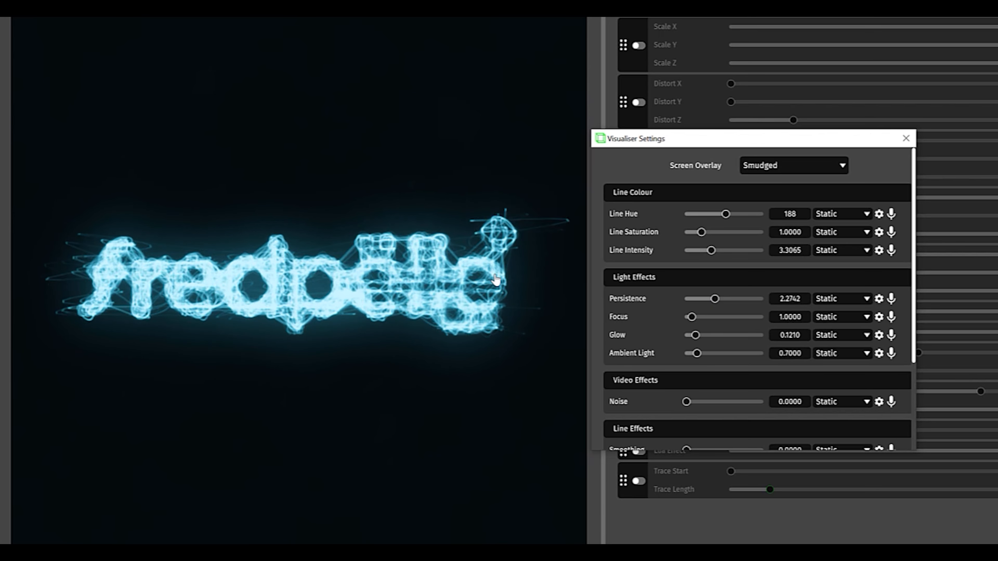
left_click_drag(696, 336, 692, 337)
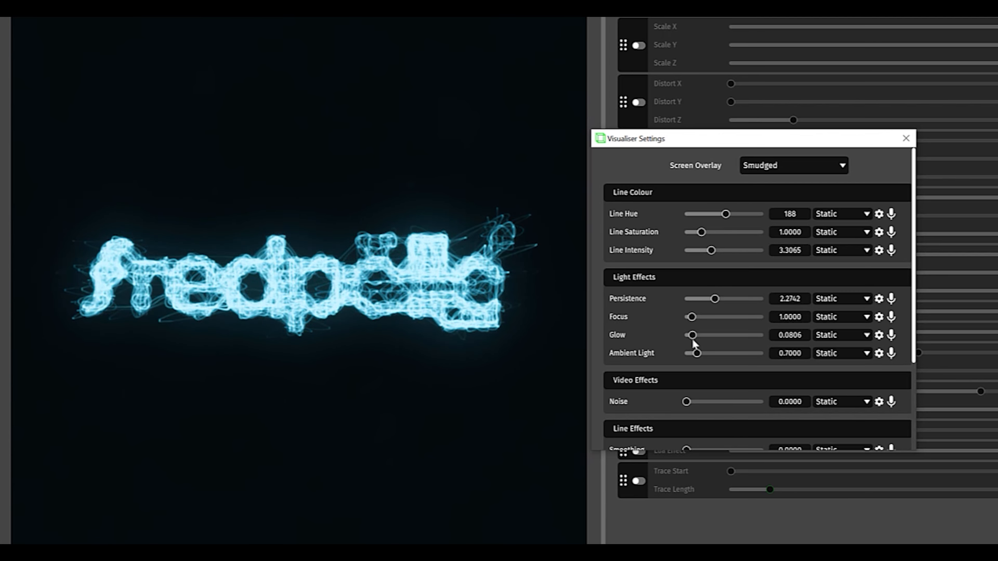
left_click_drag(691, 317, 659, 361)
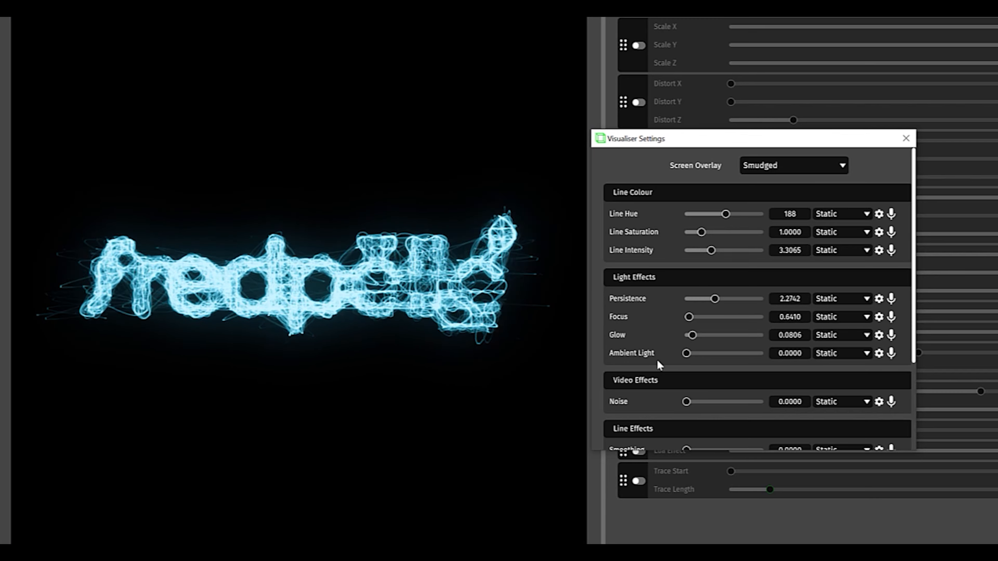
left_click(906, 138)
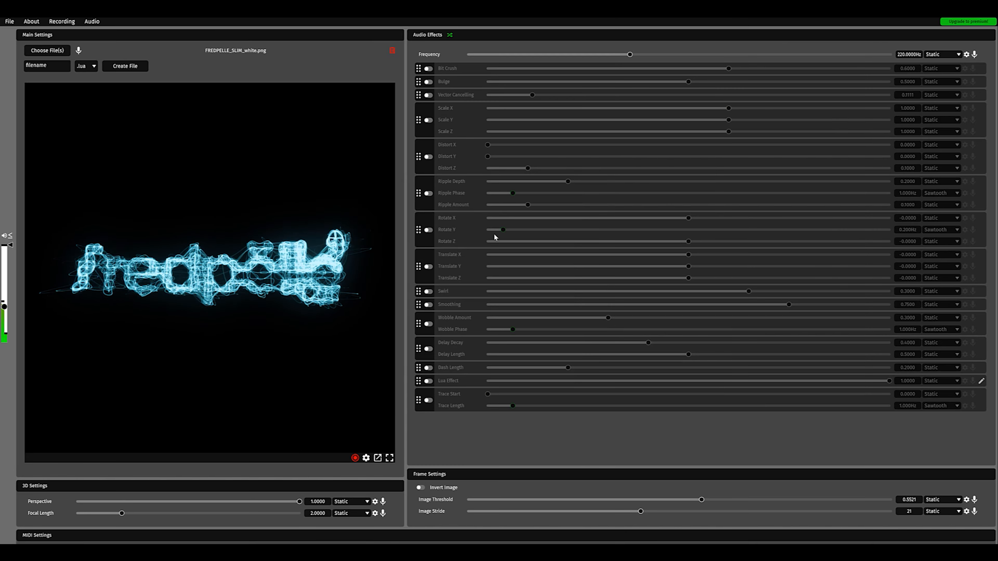
Try the Bit Crush effect on the logo, varying its amount between about 0.51 and 0.76
left_click(428, 69)
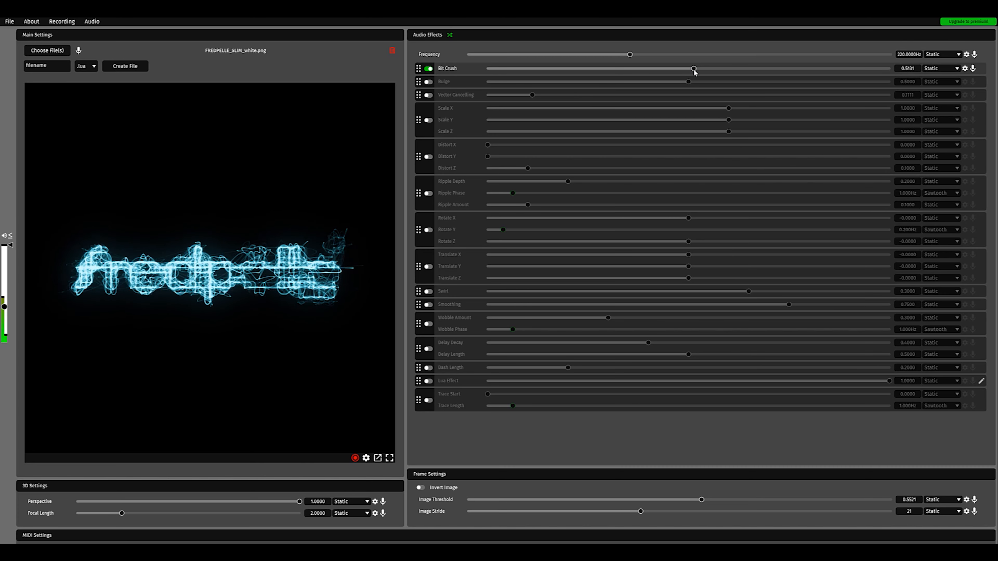
left_click_drag(713, 70, 750, 70)
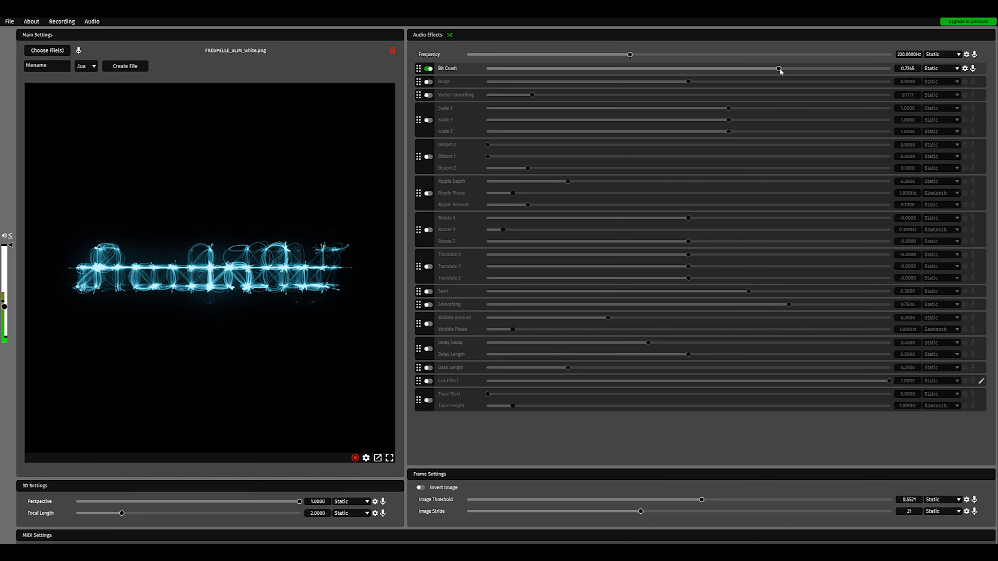
left_click_drag(787, 70, 753, 72)
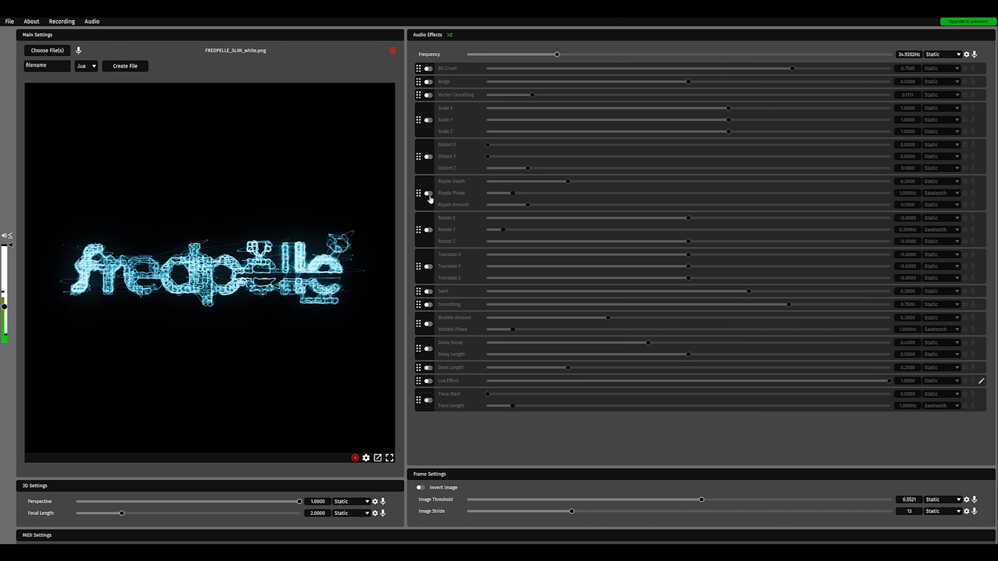
Try the Ripple, Rotate and Translate effects one at a time, switching each off again
left_click(428, 193)
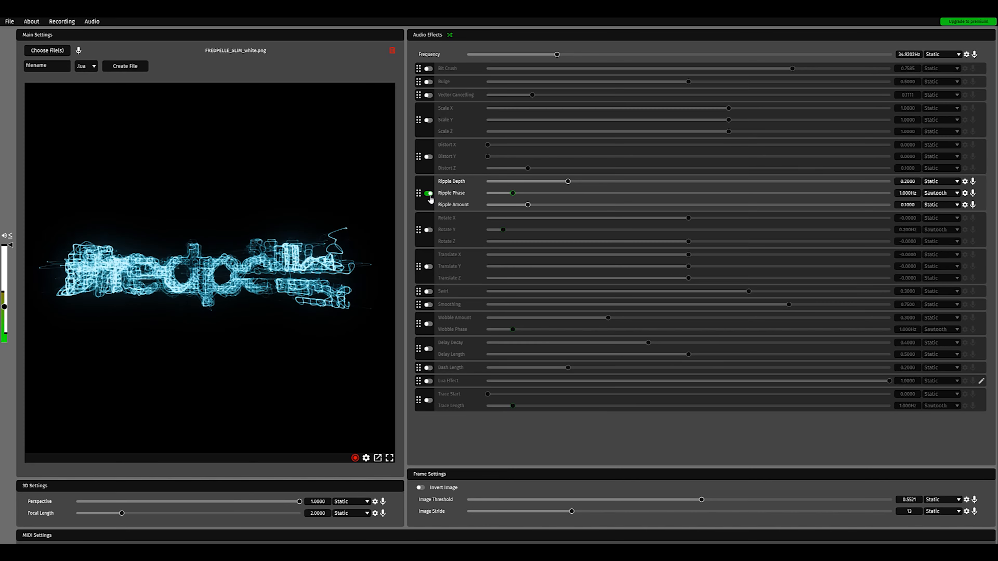
left_click(429, 195)
left_click(429, 231)
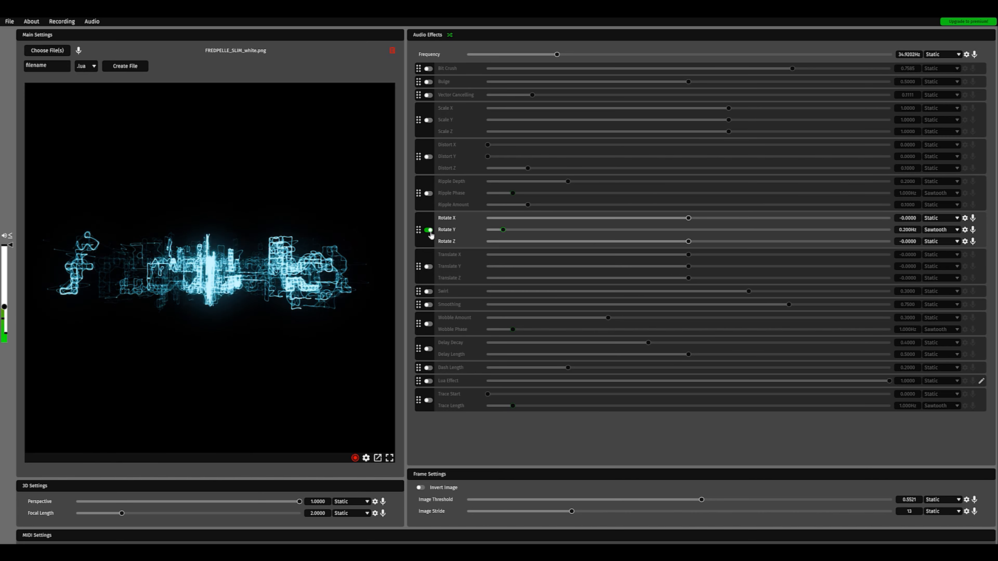
left_click(428, 231)
left_click(430, 271)
left_click(430, 272)
Try the Swirl effect, reducing its amount to about -0.02, and switch it off
left_click(428, 292)
left_click(429, 291)
left_click(429, 291)
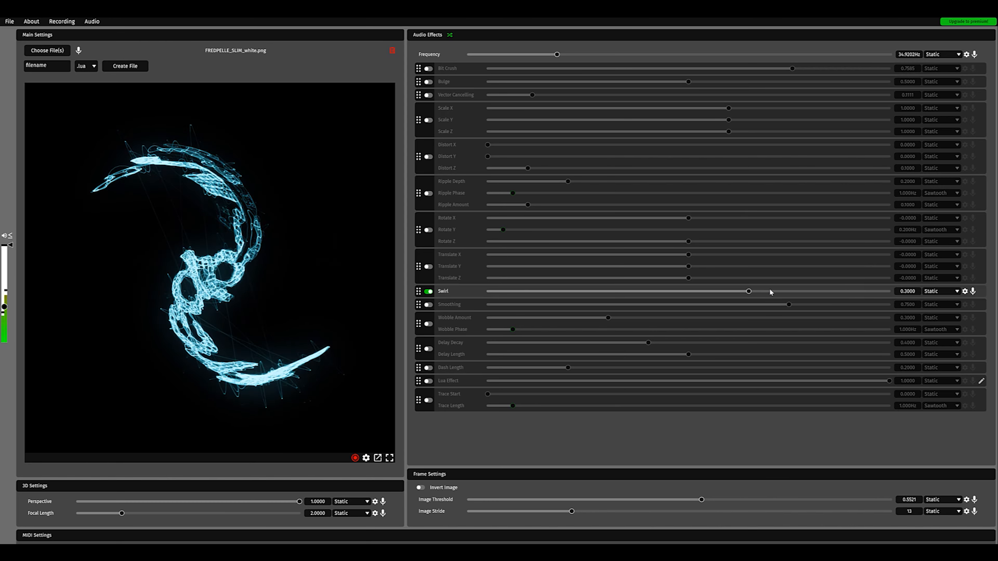
left_click_drag(724, 292, 684, 294)
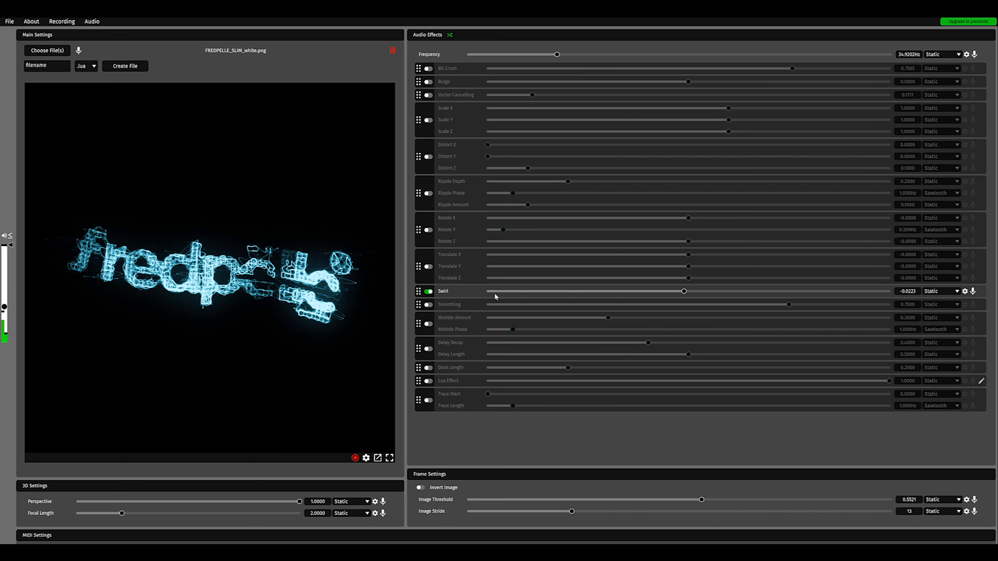
left_click(432, 292)
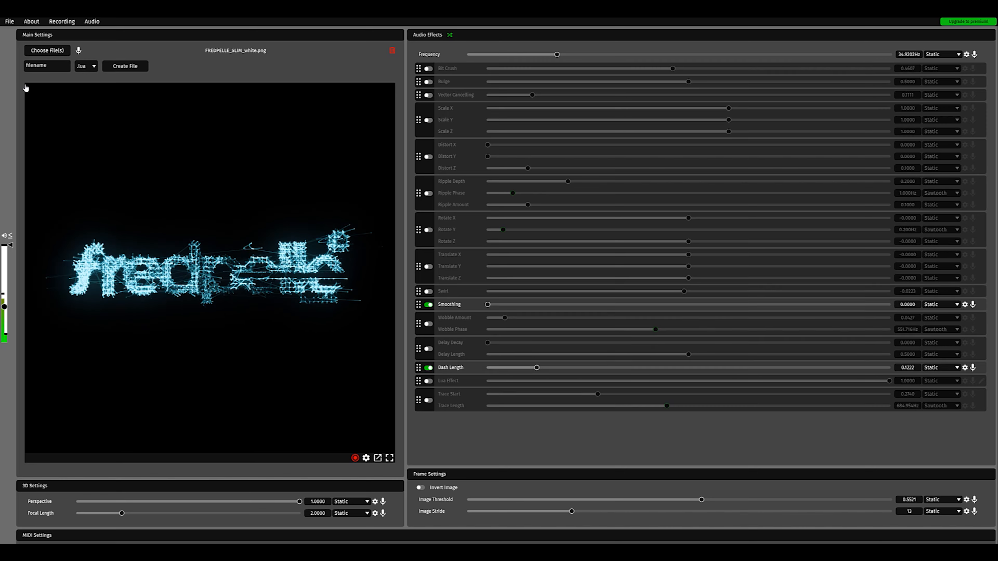
Mark the visualiser preview as the screen-capture region and sweep the Smoothing amount up and back to 0
key("Print")
left_click_drag(25, 85, 403, 466)
left_click(489, 305)
left_click_drag(505, 305, 868, 317)
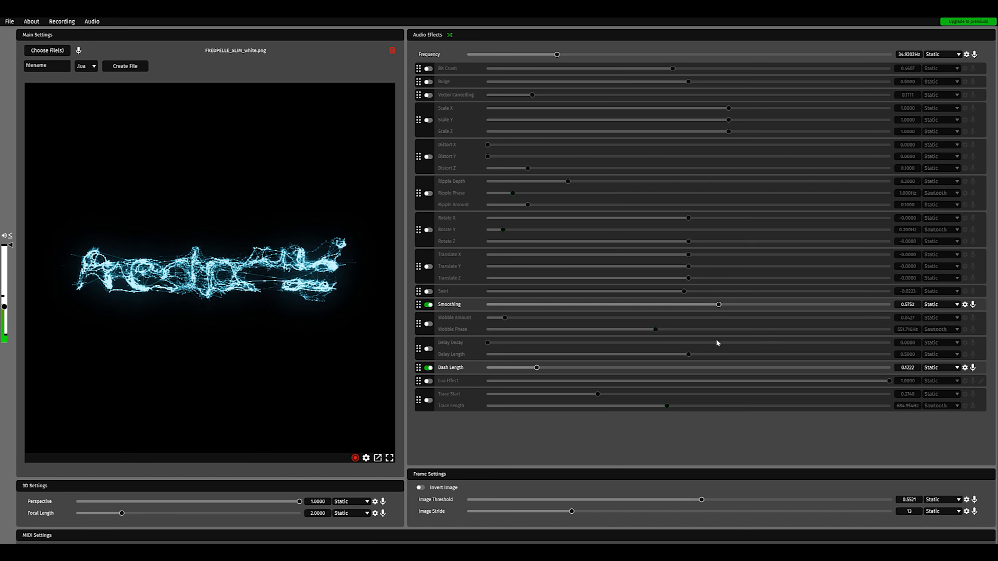
left_click_drag(689, 343, 664, 346)
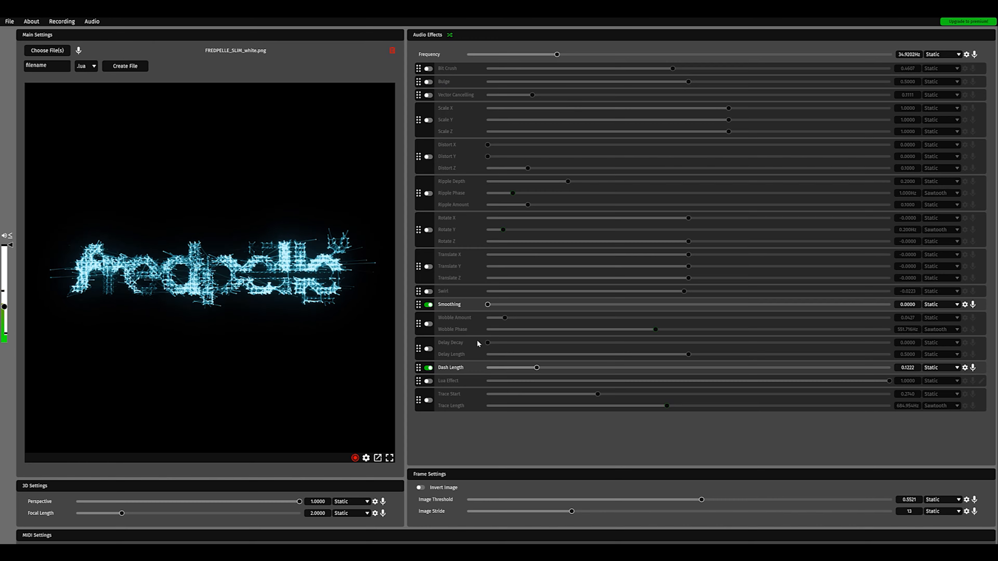
Enable the Distort effect, set Distort Z to 0 and raise Distort Y to stretch the logo vertically
left_click(428, 156)
left_click_drag(527, 168, 480, 202)
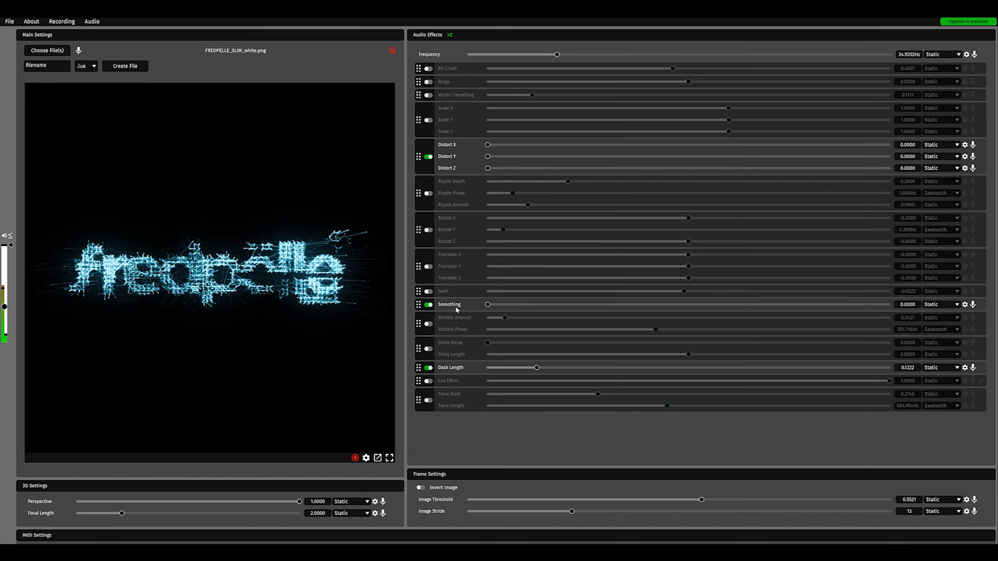
mouse_move(491, 156)
left_mouse_down()
mouse_move(757, 158)
mouse_move(488, 157)
mouse_move(367, 178)
mouse_move(570, 192)
mouse_move(378, 182)
mouse_move(528, 151)
mouse_move(489, 150)
mouse_move(659, 147)
mouse_move(644, 146)
left_mouse_up()
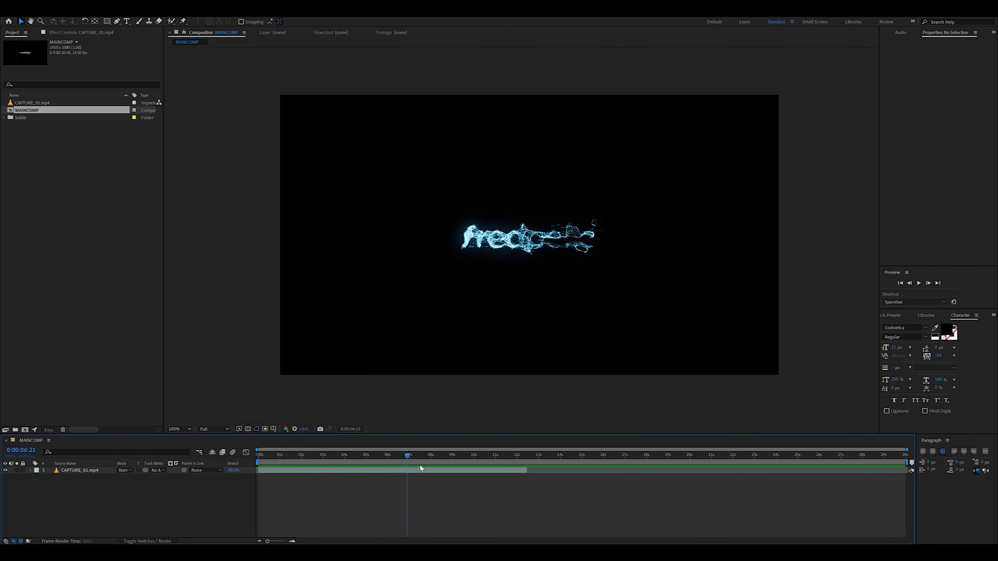
In After Effects, scale up the CAPTURE_01.mp4 layer so the logo fills more of MAINCOMP
left_click_drag(420, 466, 494, 465)
left_click(81, 471)
key("s")
left_click_drag(138, 477, 171, 477)
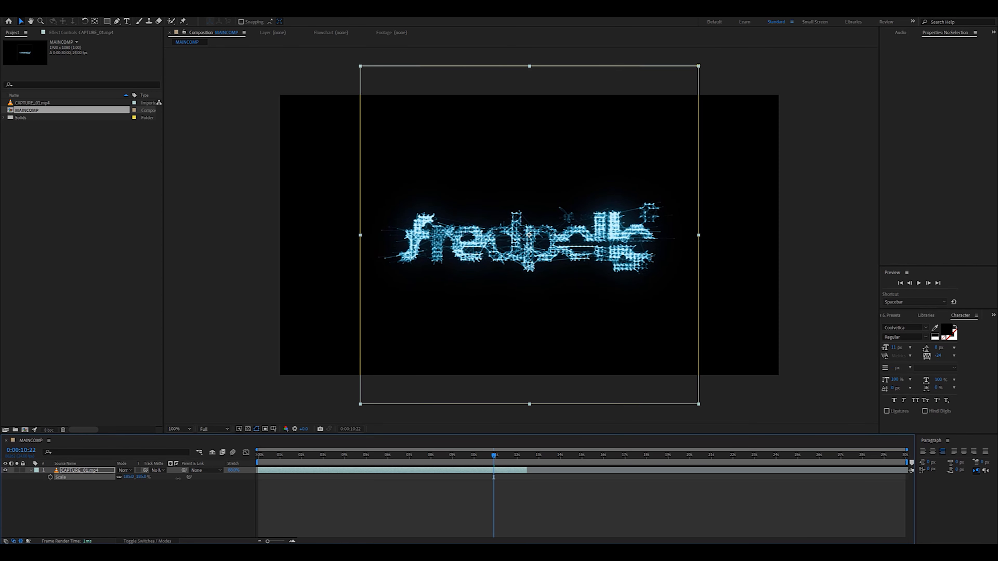
left_click(205, 501)
Duplicate the CAPTURE_01.mp4 layer and trim the copy into a shorter clip on the timeline
left_click_drag(305, 455, 340, 461)
left_click(353, 471)
key("ctrl+d")
left_click_drag(526, 471, 385, 471)
left_click_drag(727, 471, 663, 474)
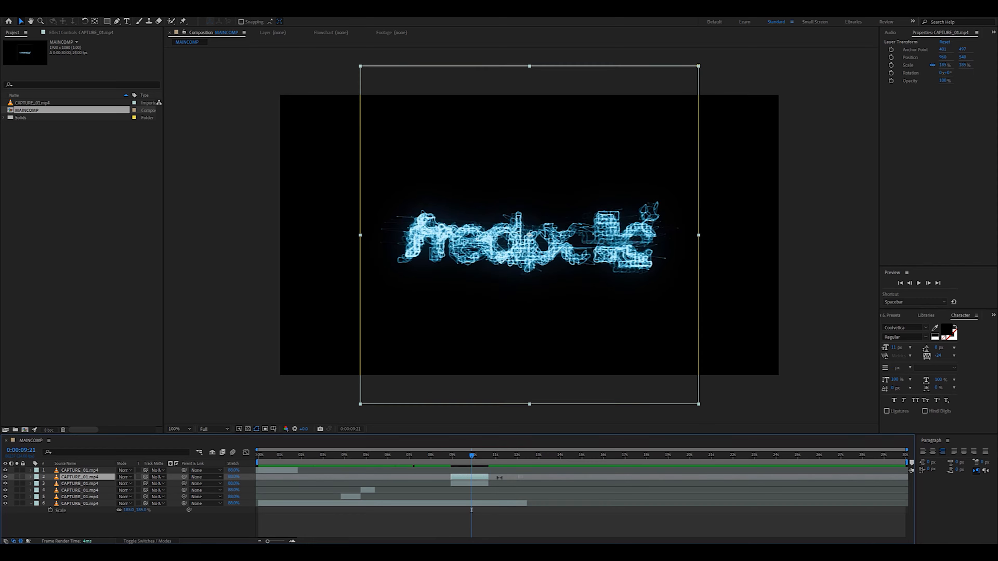
Shorten the layer 2 clip and shift it earlier, and split the footage into short pieces, deleting an unwanted one
left_click_drag(499, 478, 471, 478)
left_click_drag(479, 477, 445, 477)
mouse_move(472, 456)
left_mouse_down()
mouse_move(440, 463)
mouse_move(483, 477)
mouse_move(470, 457)
mouse_move(488, 457)
left_mouse_up()
key("ctrl+shift+d")
key("Delete")
key("ctrl+shift+d")
key("ctrl+shift+d")
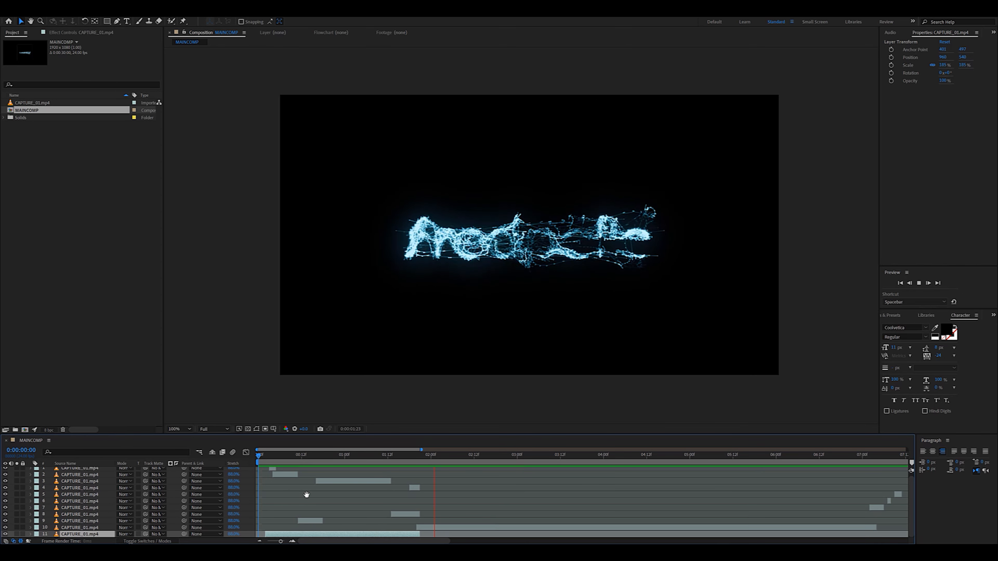
key("space")
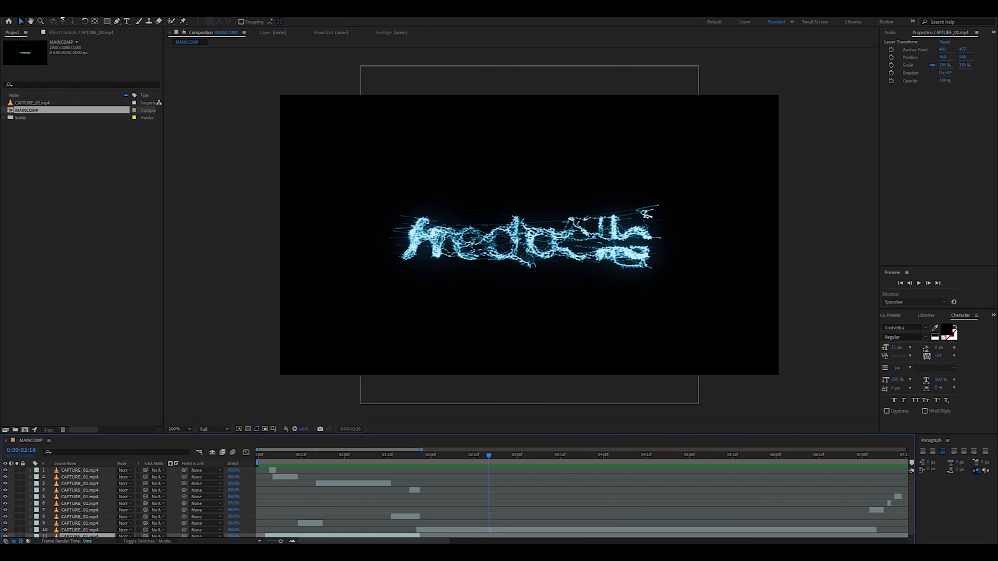
Create an adjustment layer and place it above all the CAPTURE_01.mp4 clips
left_click(62, 10)
mouse_move(79, 21)
left_click(204, 77)
left_click_drag(120, 531, 141, 434)
Apply Unsharp Mask to the adjustment layer and raise its amount to about 145
key("ctrl+space")
type("unsh")
key("Return")
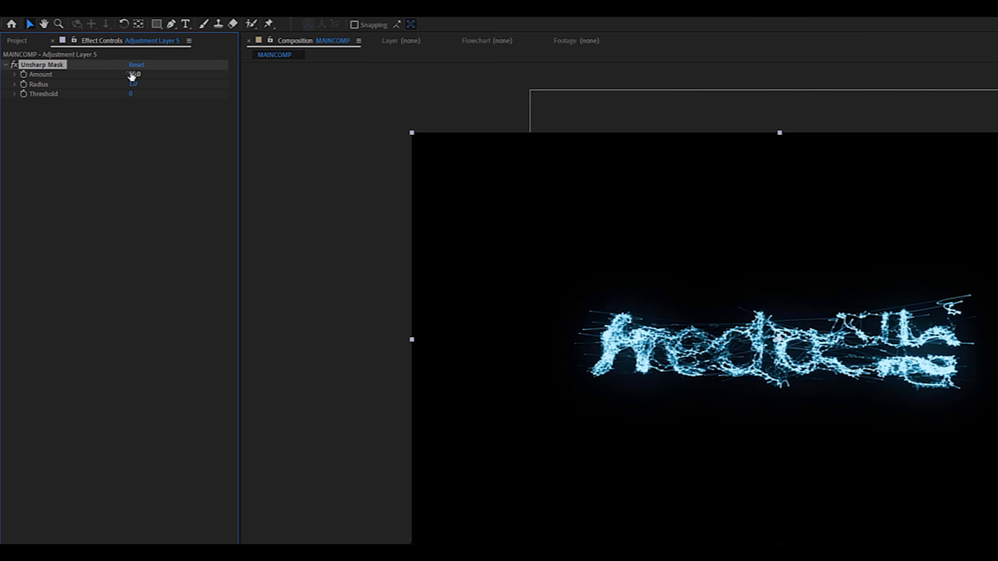
left_click_drag(640, 495, 689, 452)
scroll(468, 305, "up", 1)
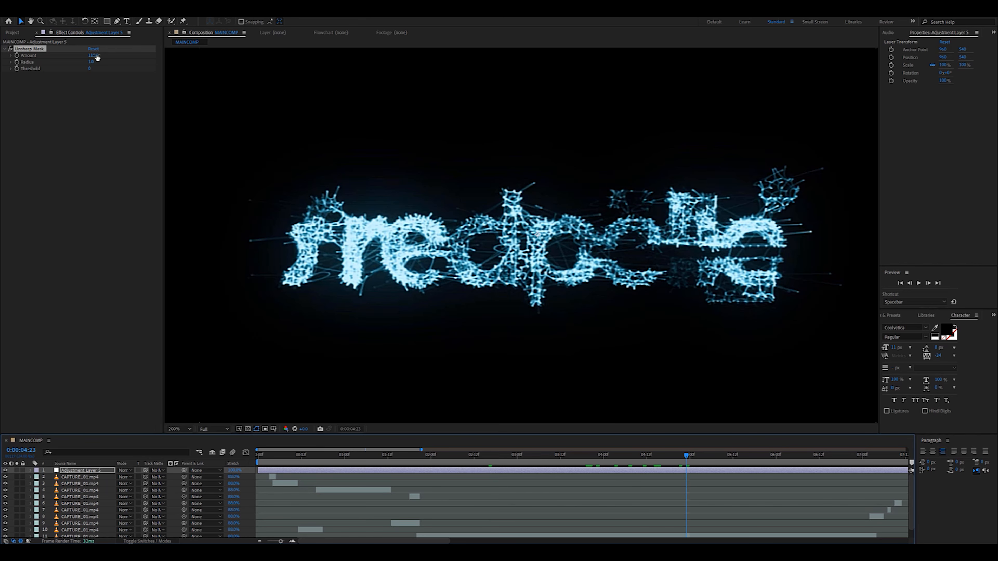
left_click_drag(97, 57, 109, 58)
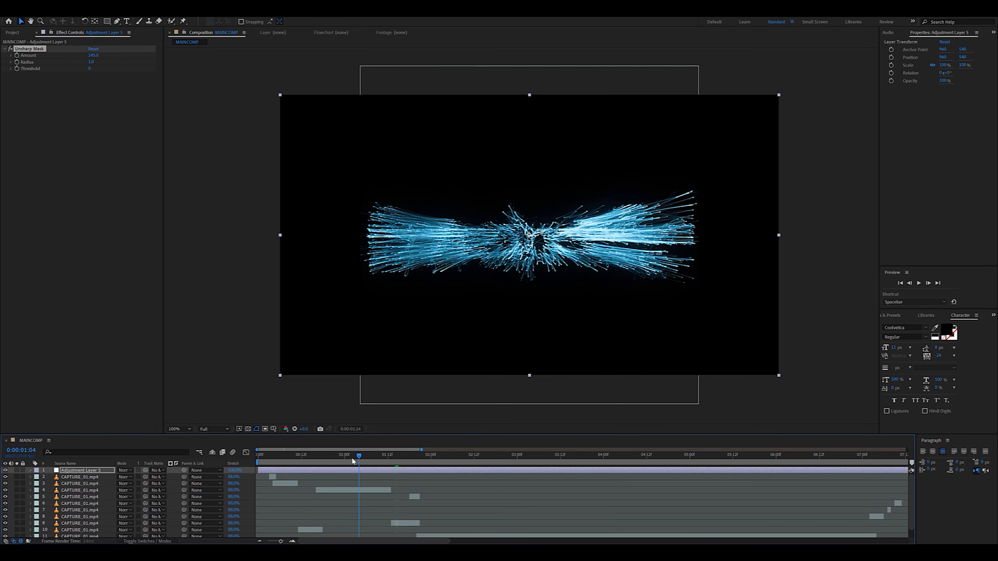
Add a second adjustment layer on top and apply the Deep Glow effect to it
left_click_drag(353, 461, 275, 461)
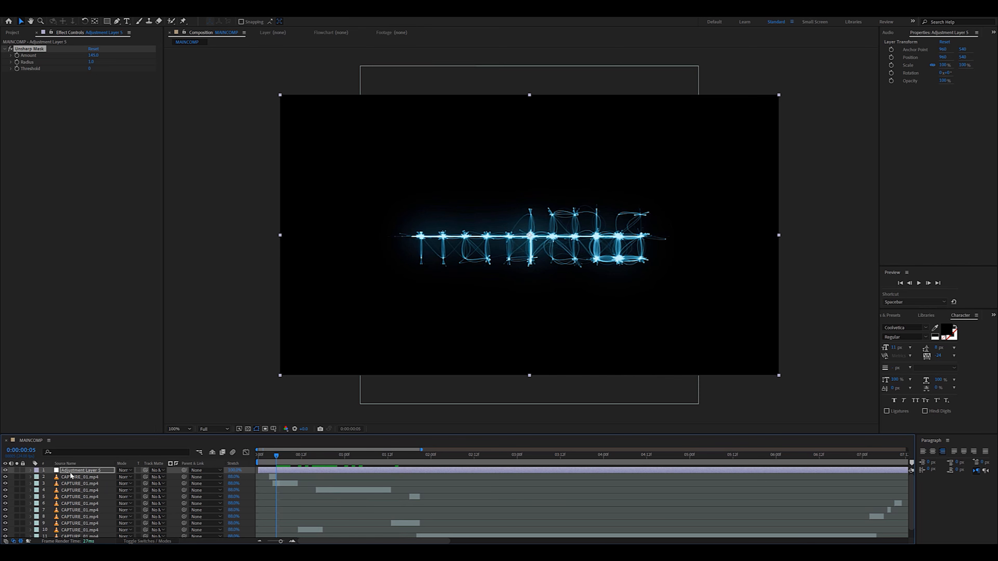
left_click(61, 16)
mouse_move(78, 21)
left_click(208, 69)
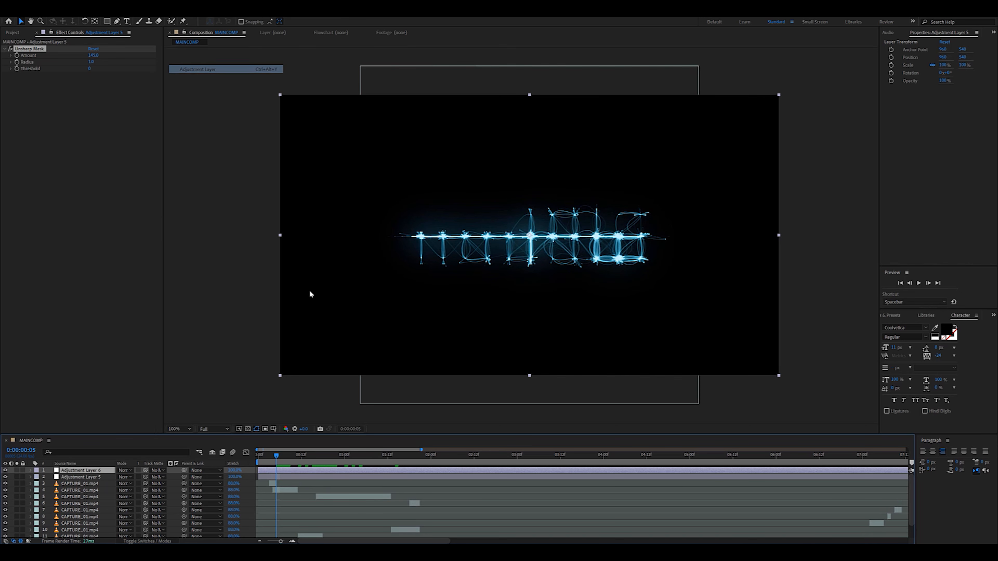
key("ctrl+space")
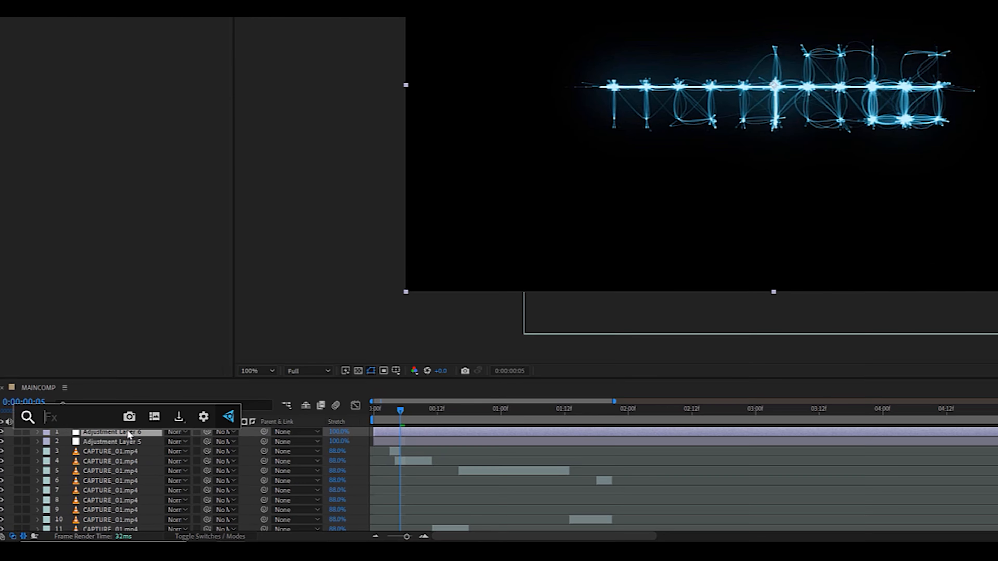
type("dee")
key("Return")
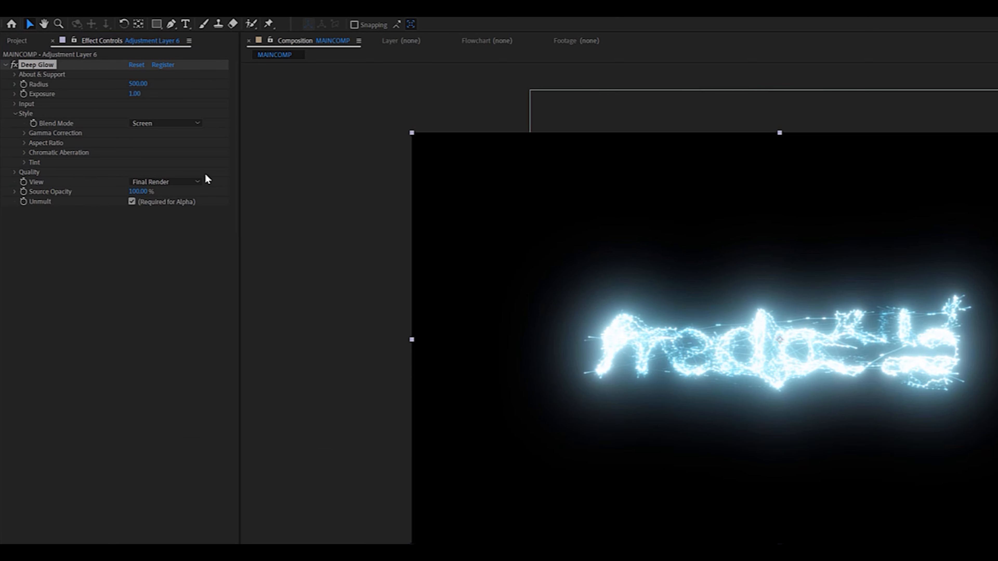
Lower the Deep Glow exposure to weaken the glow and preview the composition
left_click_drag(121, 95, 118, 103)
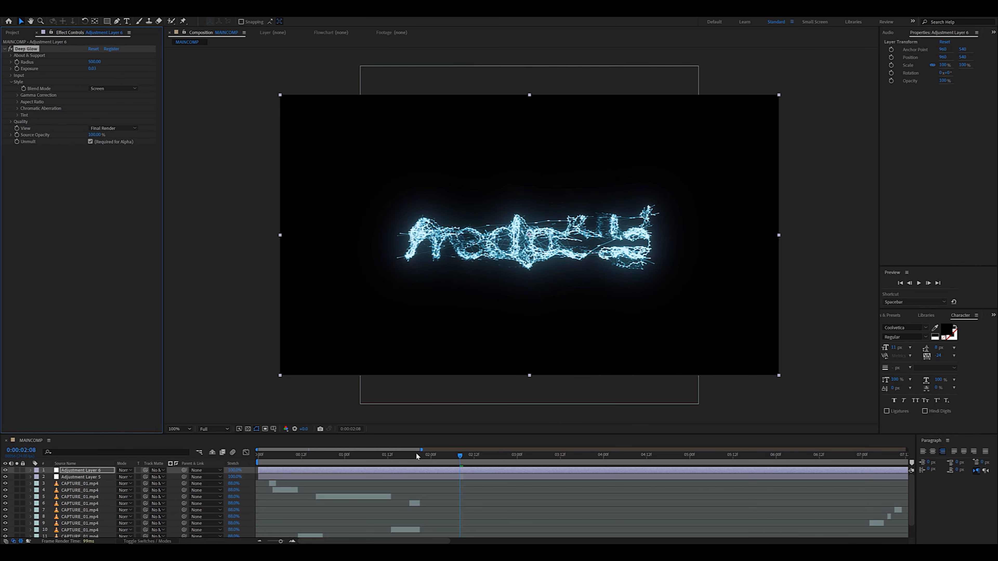
left_click_drag(361, 452, 333, 456)
key("space")
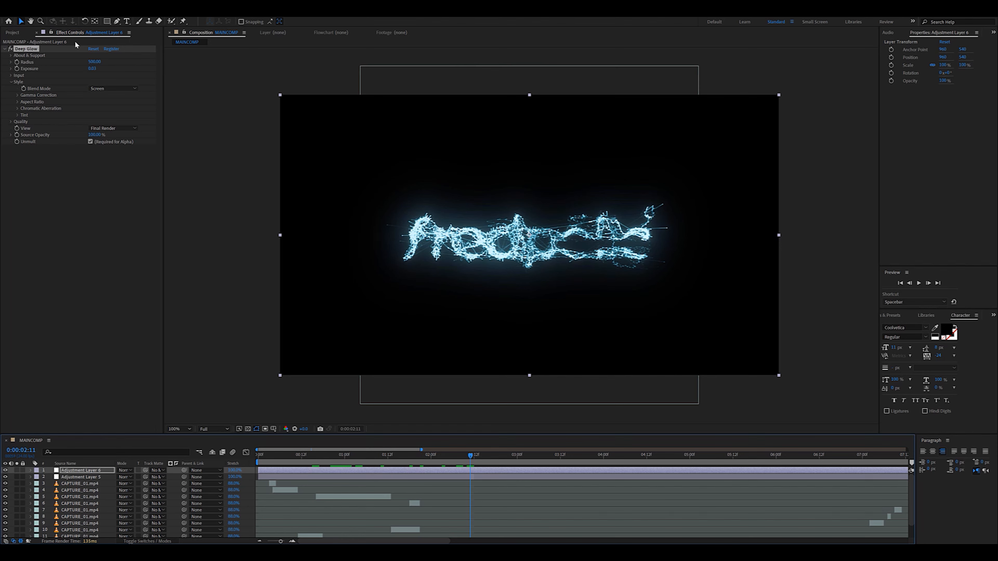
Add a third adjustment layer with Quick Chromatic Aberration 3 and set its position offset to about 1
left_click(60, 13)
mouse_move(75, 21)
left_click(200, 69)
key("ctrl+space")
type("chrom")
key("Return")
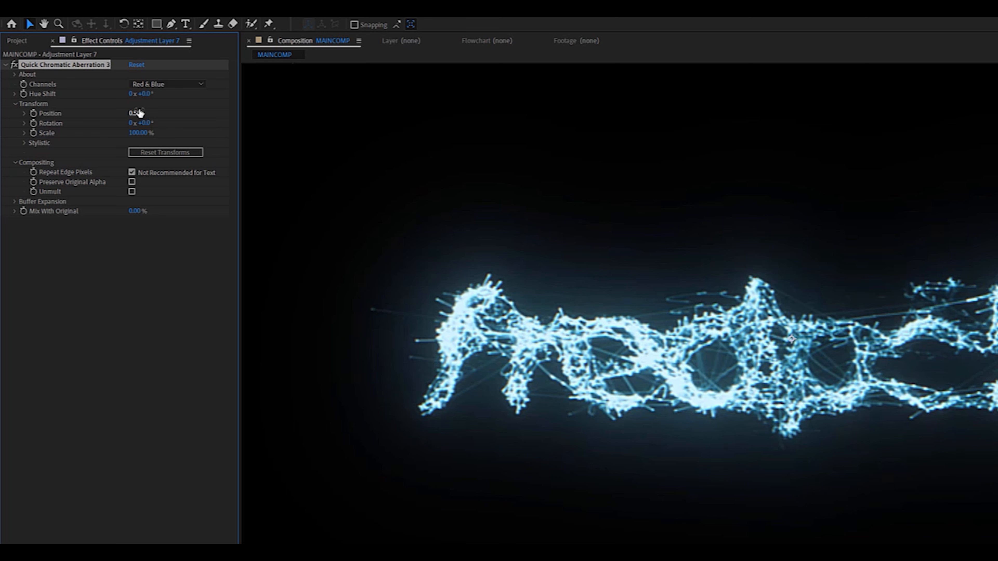
left_click_drag(142, 111, 138, 106)
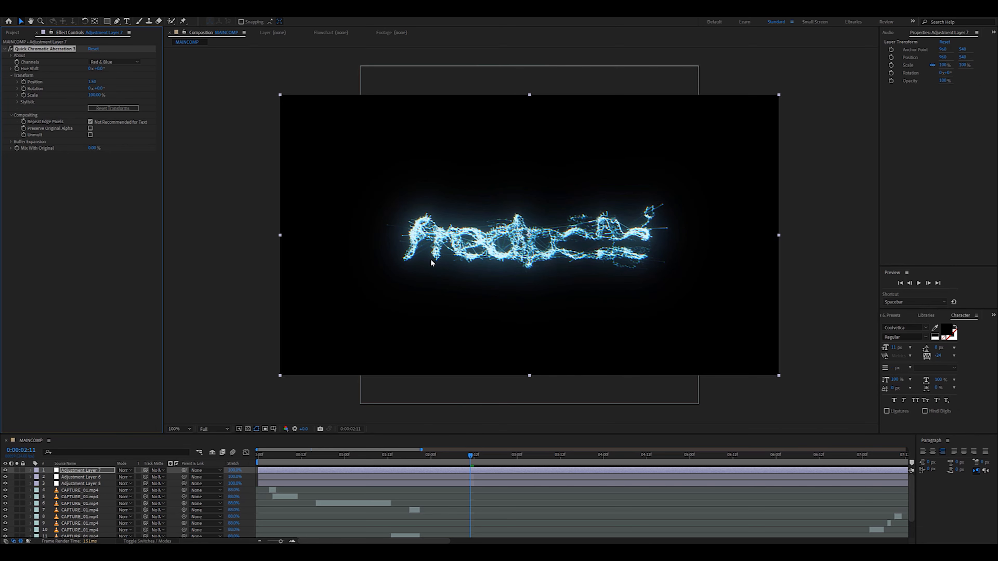
left_click_drag(365, 457, 345, 456)
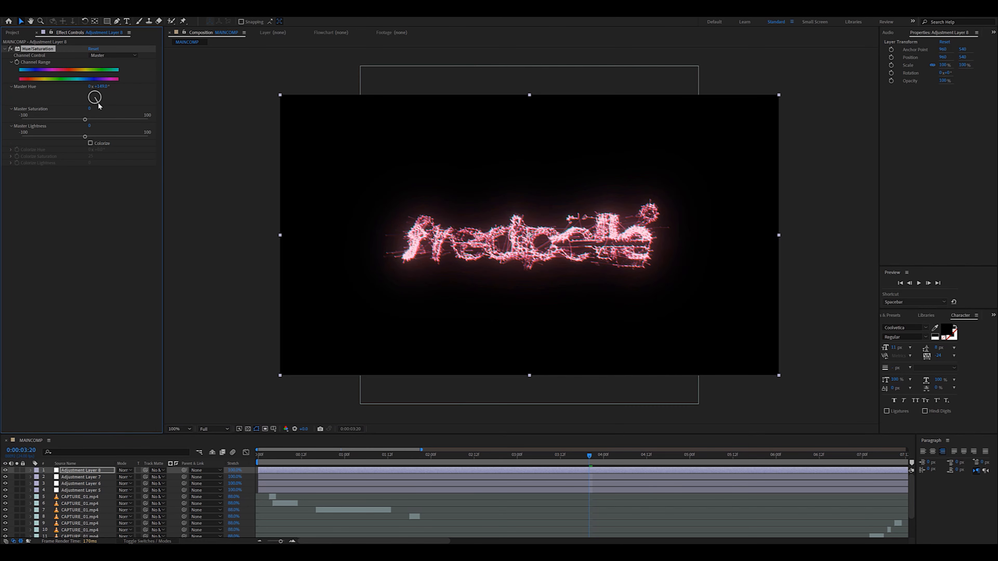
Shift the master hue of the top adjustment layer's Hue/Saturation effect to purple
left_click(287, 461)
left_click_drag(287, 462, 273, 461)
mouse_move(96, 100)
left_mouse_down()
mouse_move(91, 93)
mouse_move(101, 97)
left_mouse_up()
key("ctrl+z")
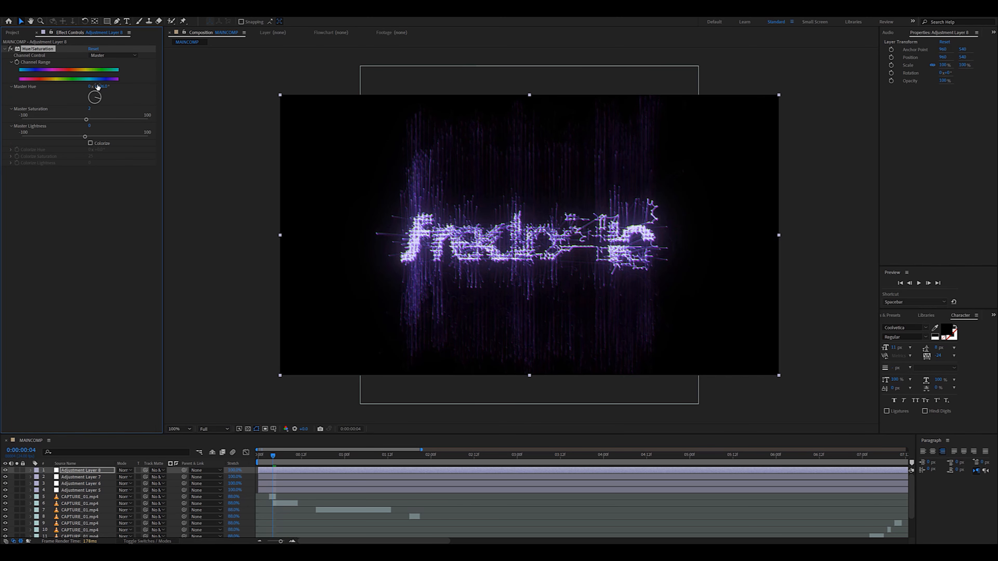